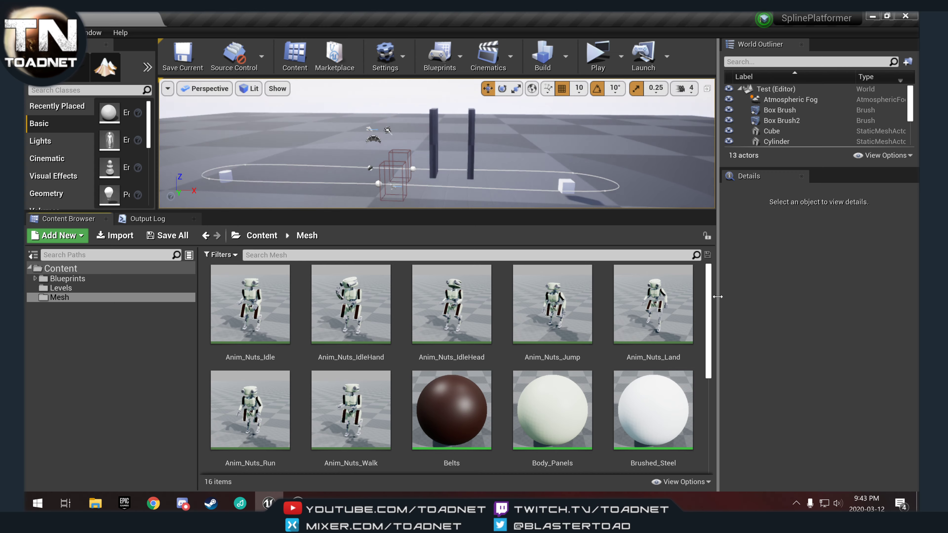
Create a new folder named Animations inside the Mesh folder.
drag(716, 298, 810, 297)
scroll(477, 355, down, 1)
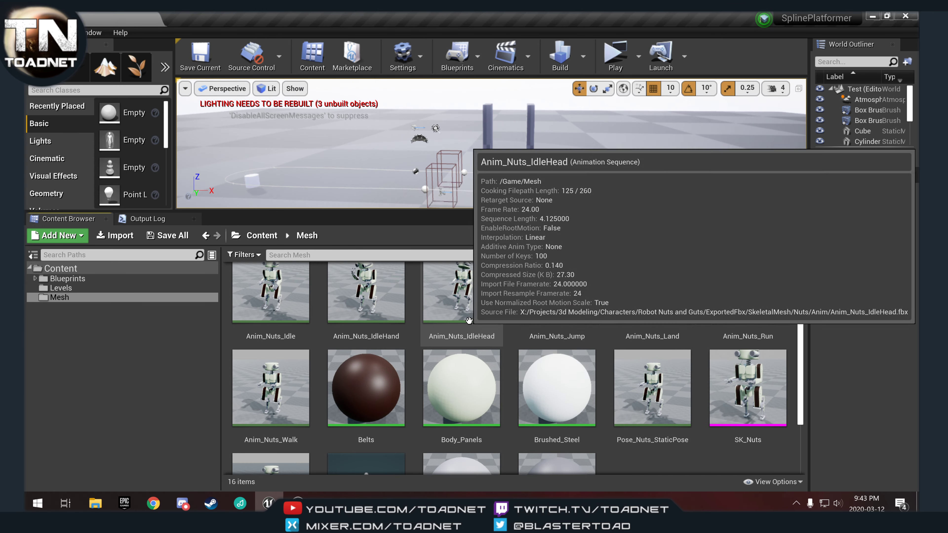
ctrl+scroll(475, 341, down, 2)
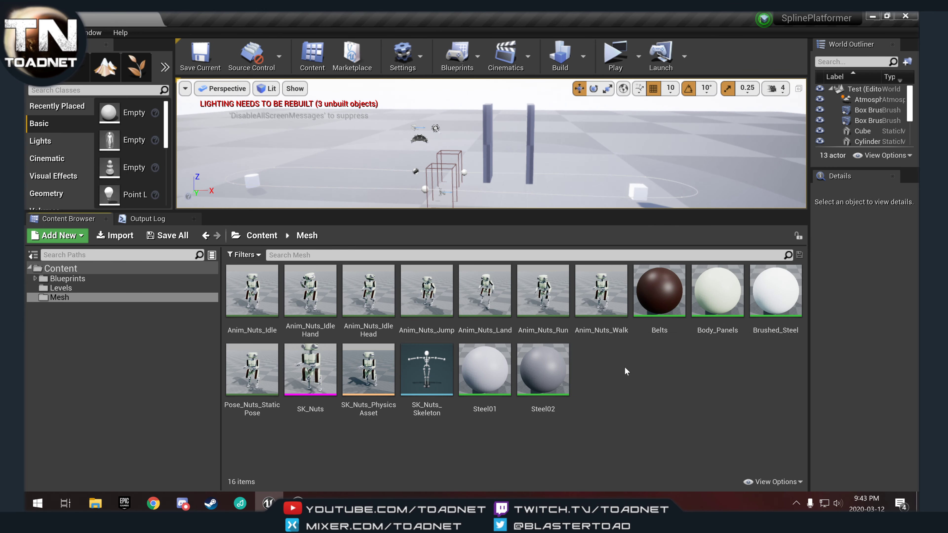
mouse_move(422, 320)
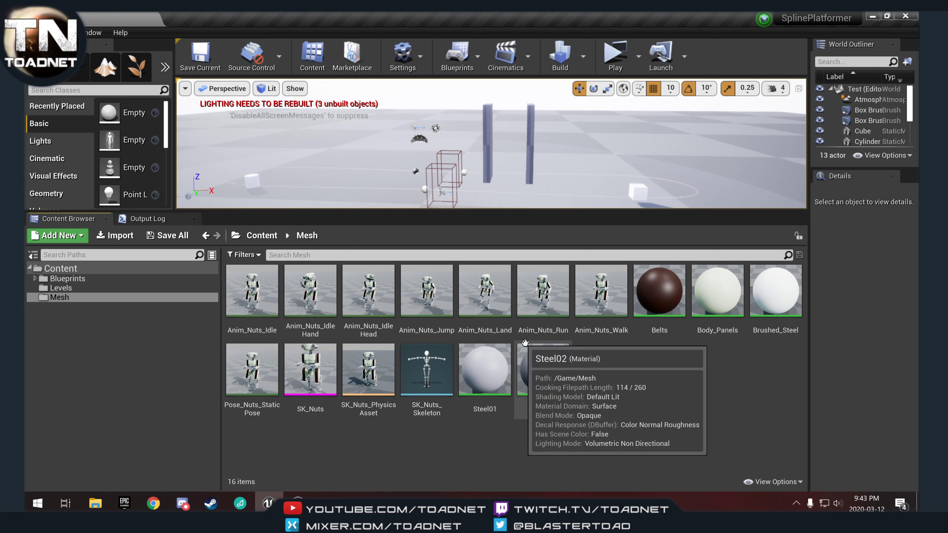
right_click(612, 371)
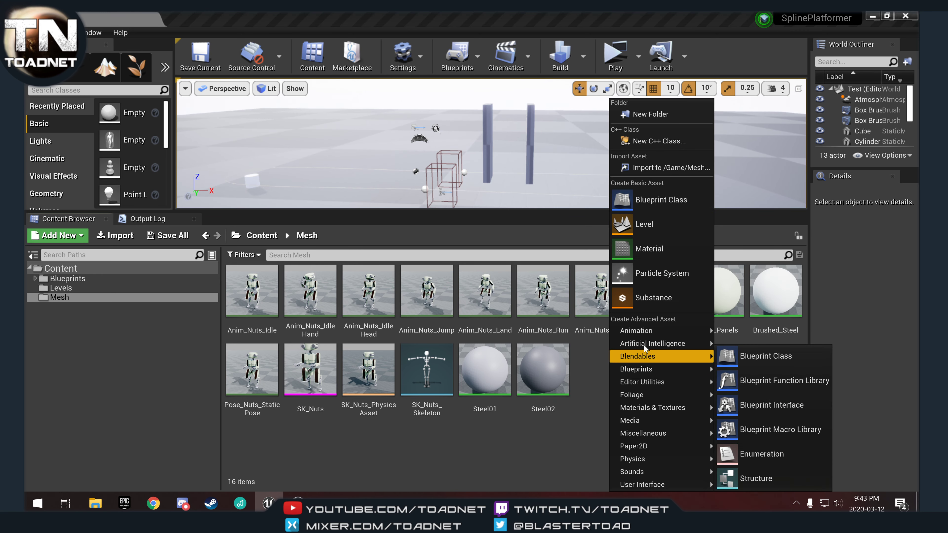
click(655, 113)
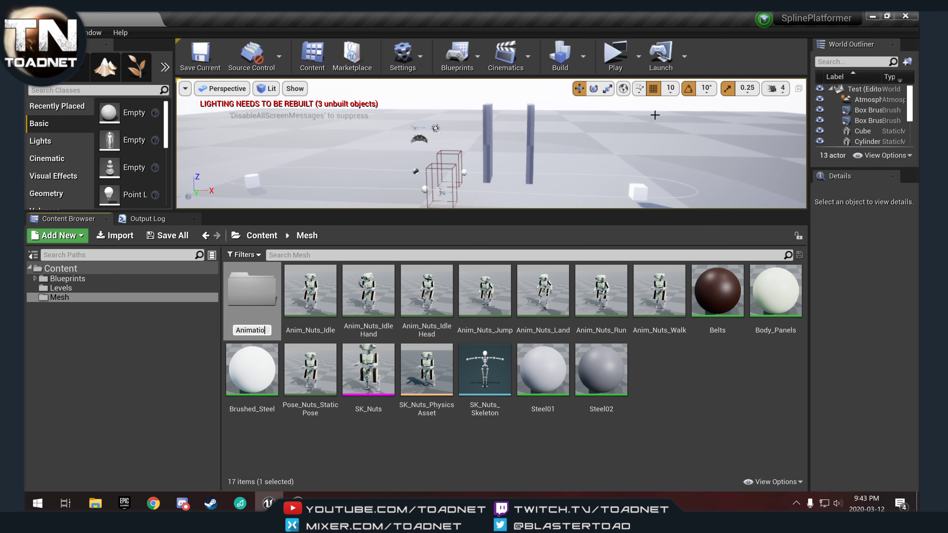
text(Animations)
key(Return)
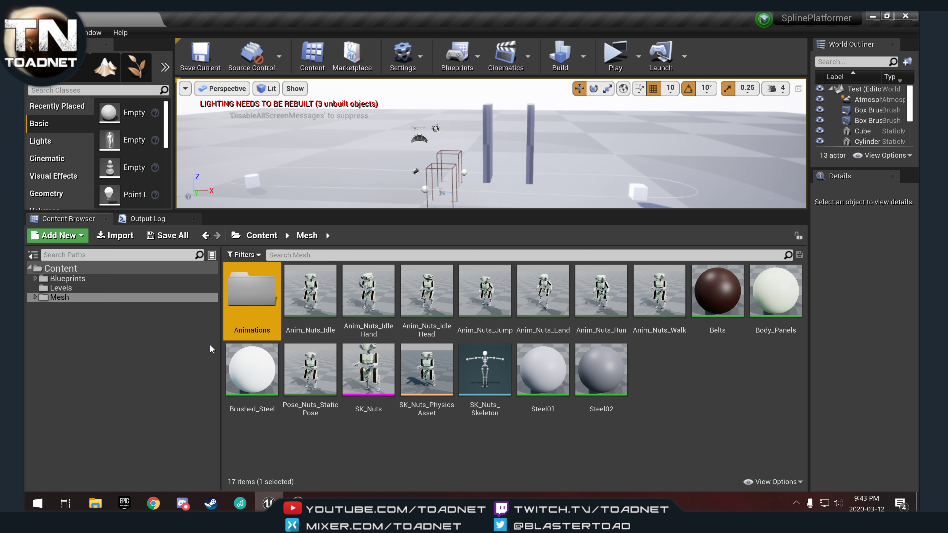
Select the seven Anim_Nuts animation assets and move them into the Animations folder.
click(313, 295)
ctrl+click(371, 295)
ctrl+click(429, 295)
ctrl+click(485, 295)
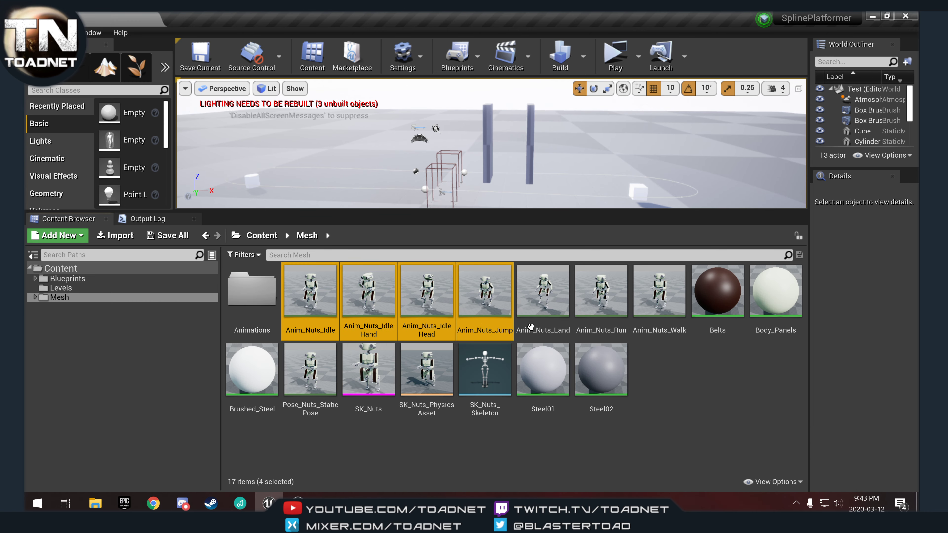
ctrl+click(531, 327)
ctrl+click(601, 298)
ctrl+click(666, 302)
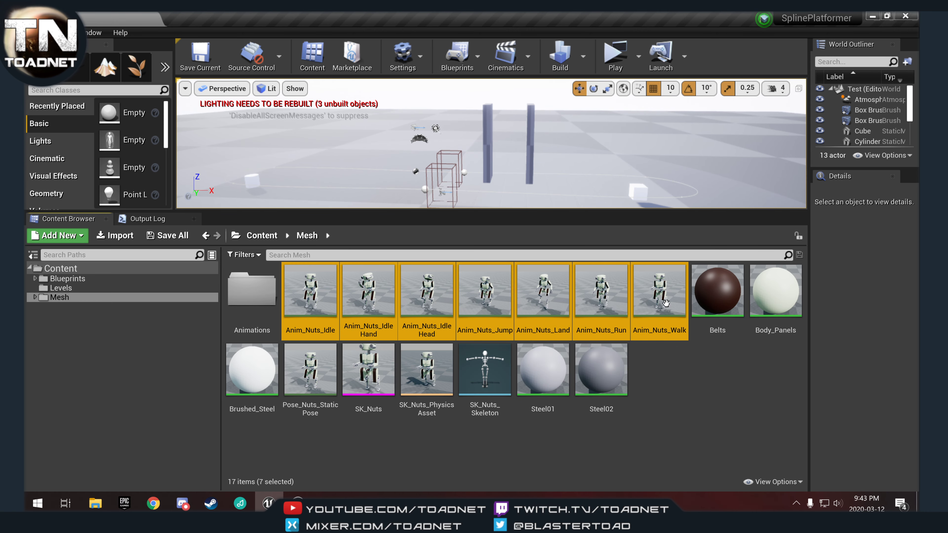
drag(666, 303, 245, 300)
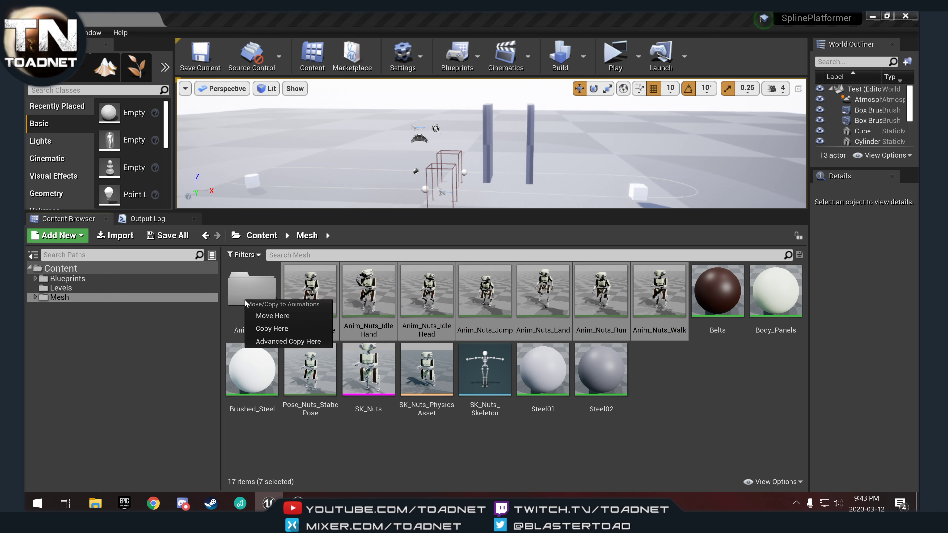
click(282, 316)
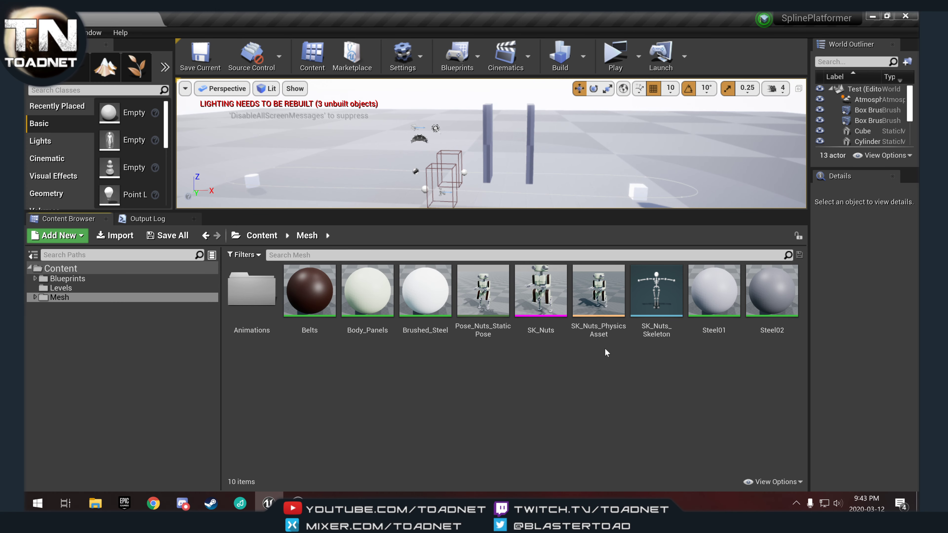
Create a new folder named Materials inside the Mesh folder.
drag(542, 328, 582, 309)
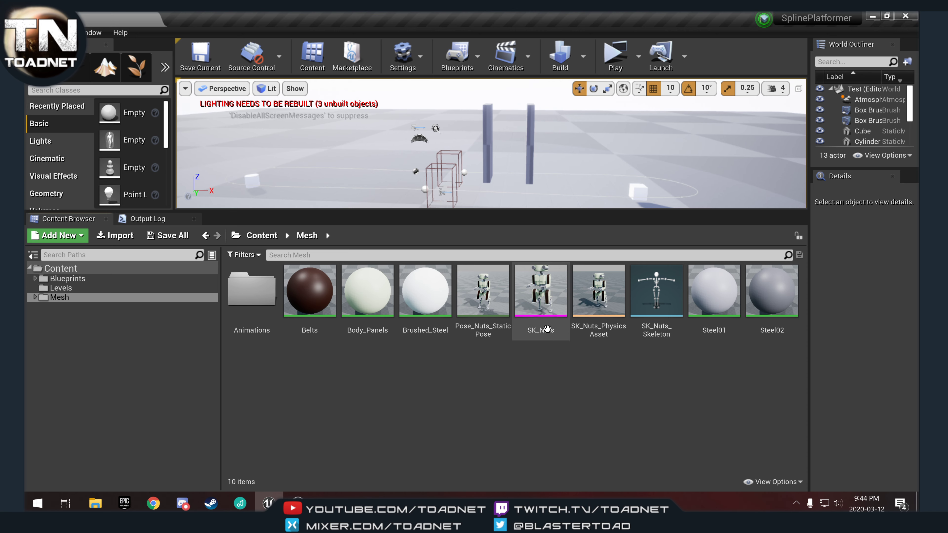
right_click(351, 381)
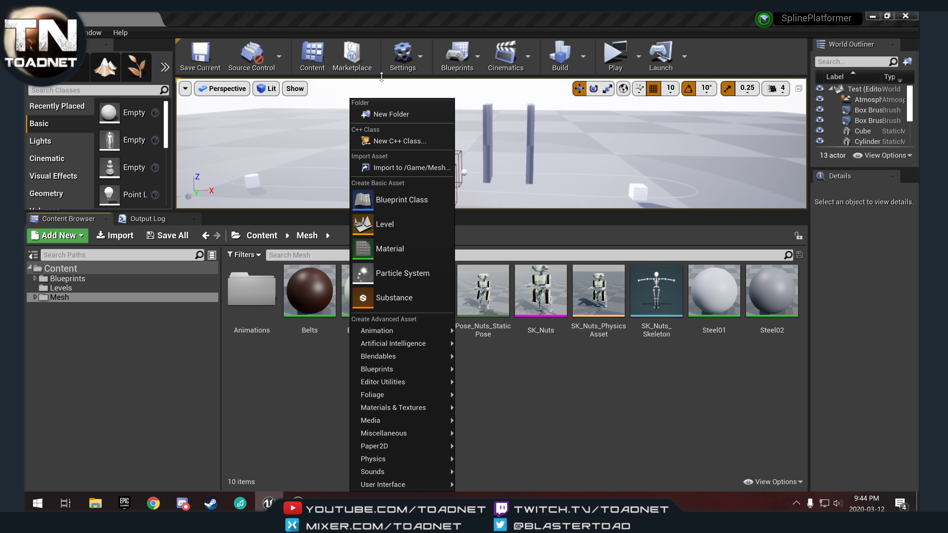
click(398, 113)
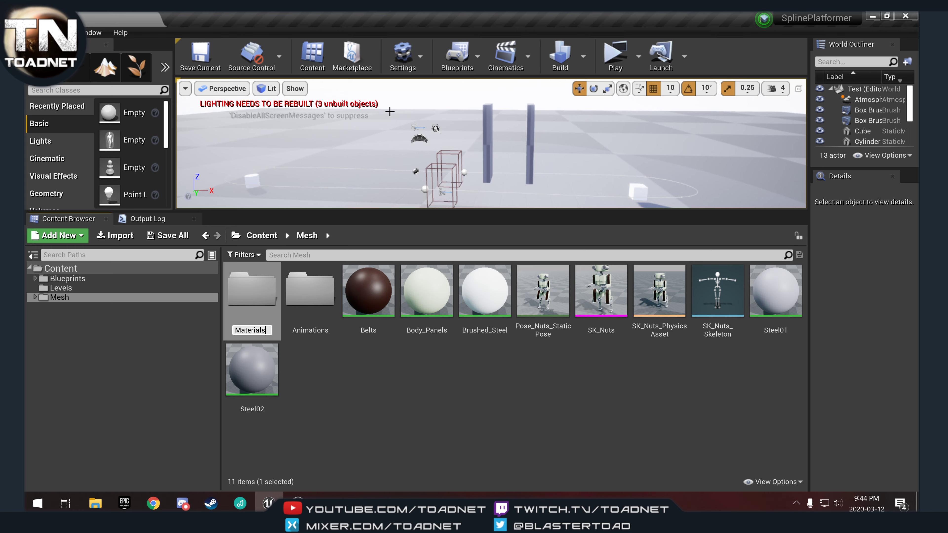
key(Return)
Select the Belts, Body_Panels, Brushed_Steel, Steel01 and Steel02 materials and move them into the Materials folder.
click(368, 295)
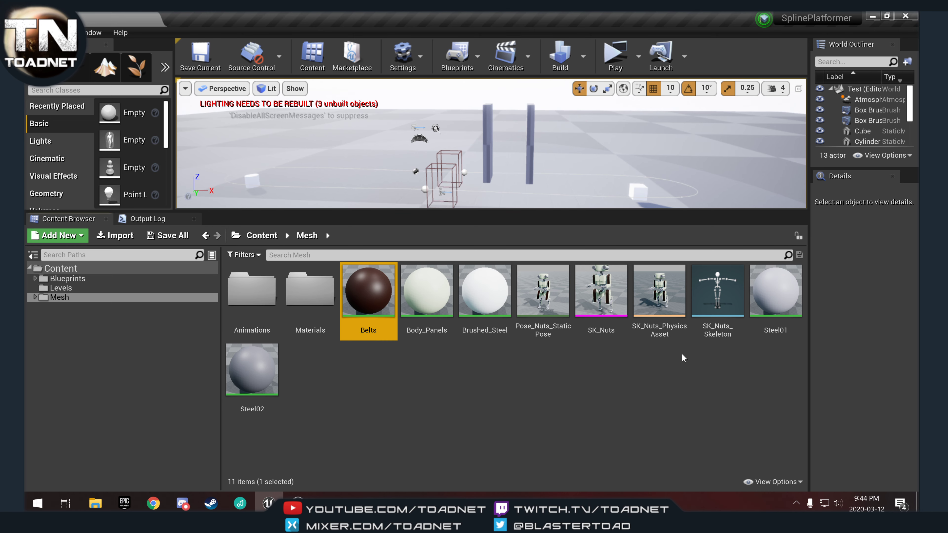
click(485, 295)
ctrl+click(417, 298)
ctrl+drag(372, 296, 377, 297)
ctrl+click(767, 298)
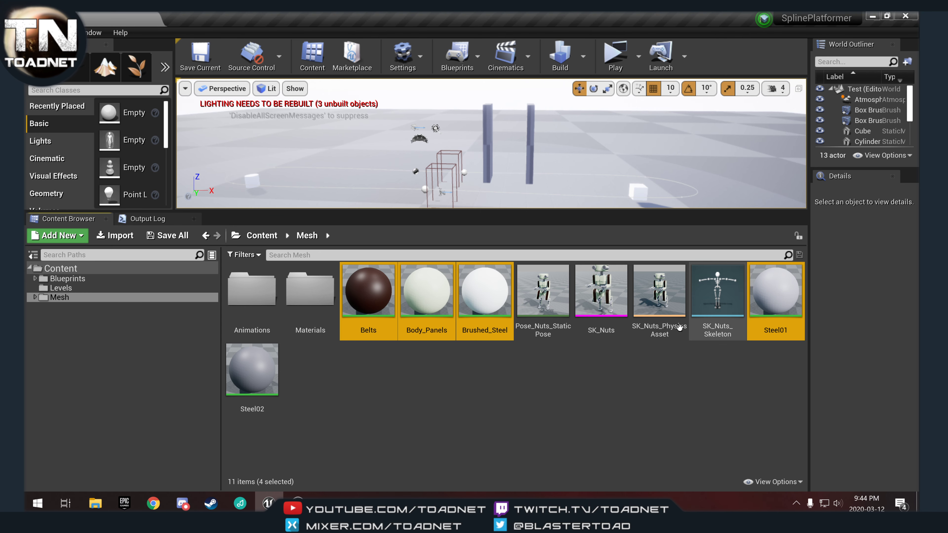
ctrl+click(252, 368)
drag(425, 299, 319, 319)
click(336, 303)
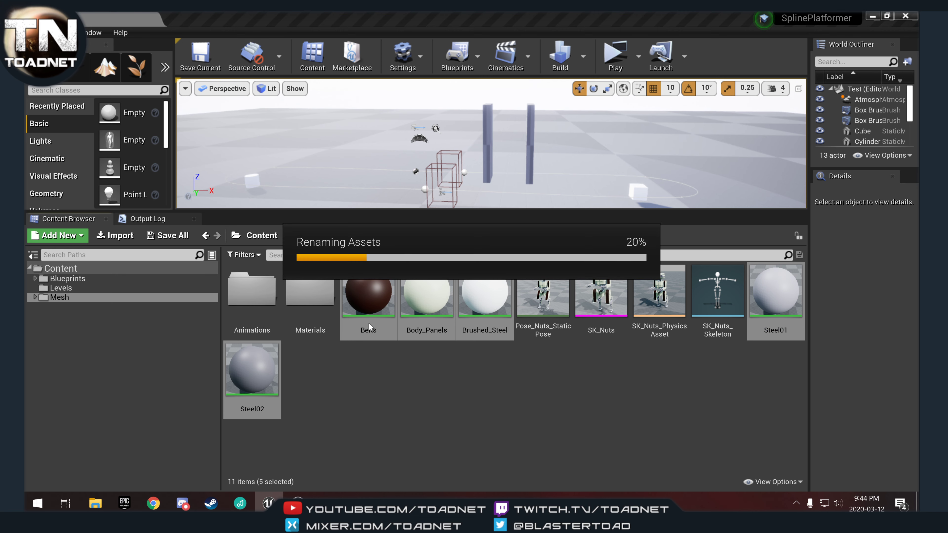
Create a subfolder named Nutz inside the Mesh folder.
click(34, 297)
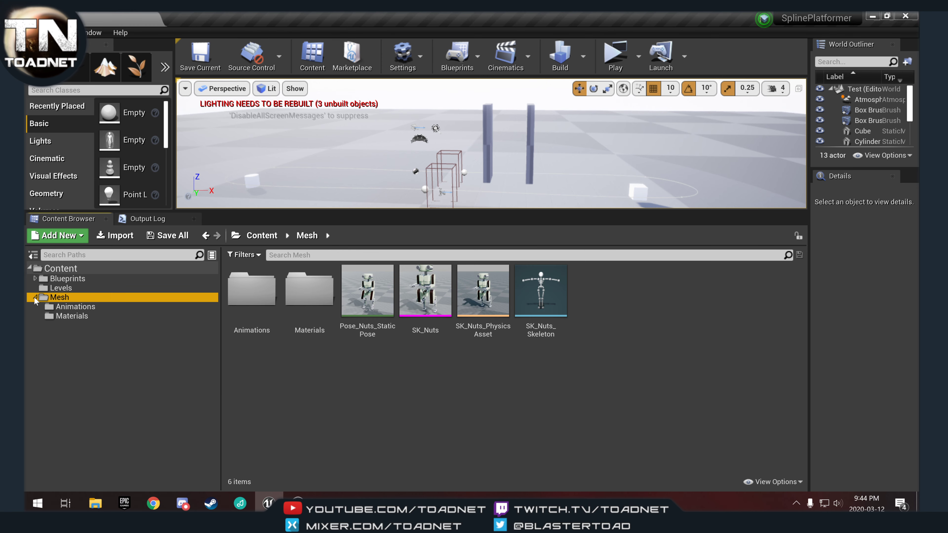
right_click(58, 301)
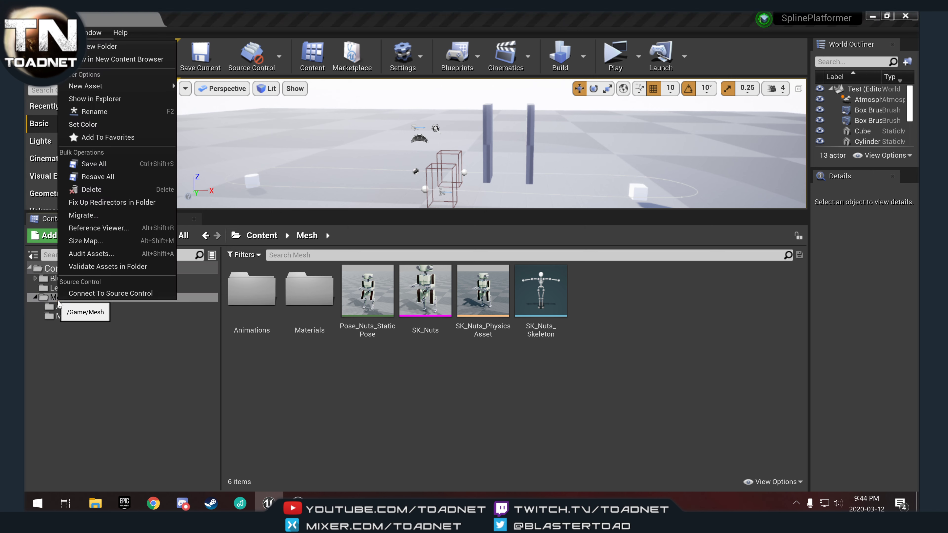
click(99, 51)
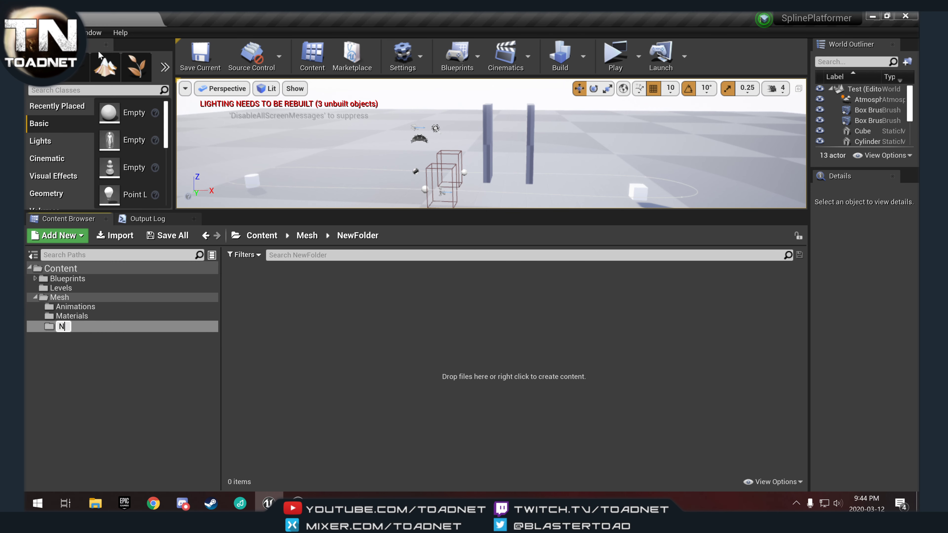
key(Return)
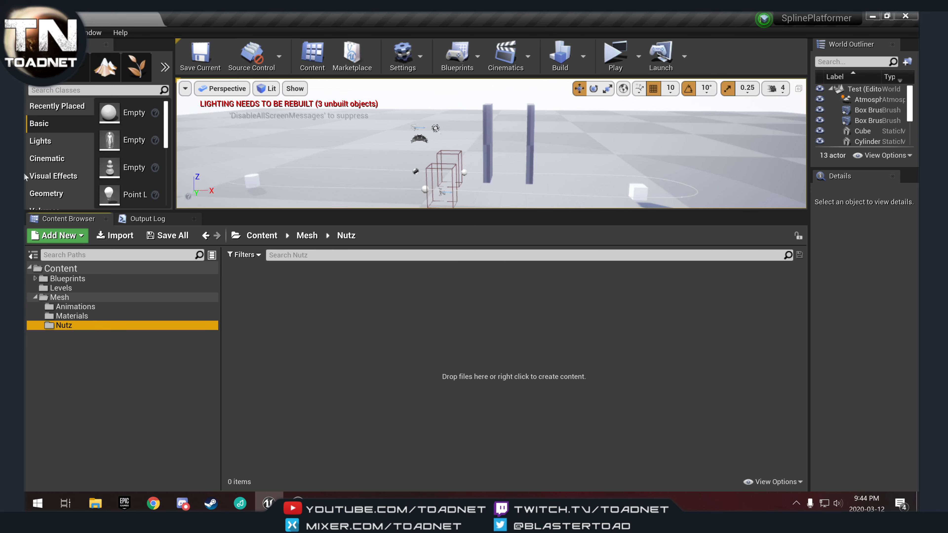
Move the Animations and Materials folders plus the pose, skeletal mesh, physics asset and skeleton into the Nutz folder.
click(110, 299)
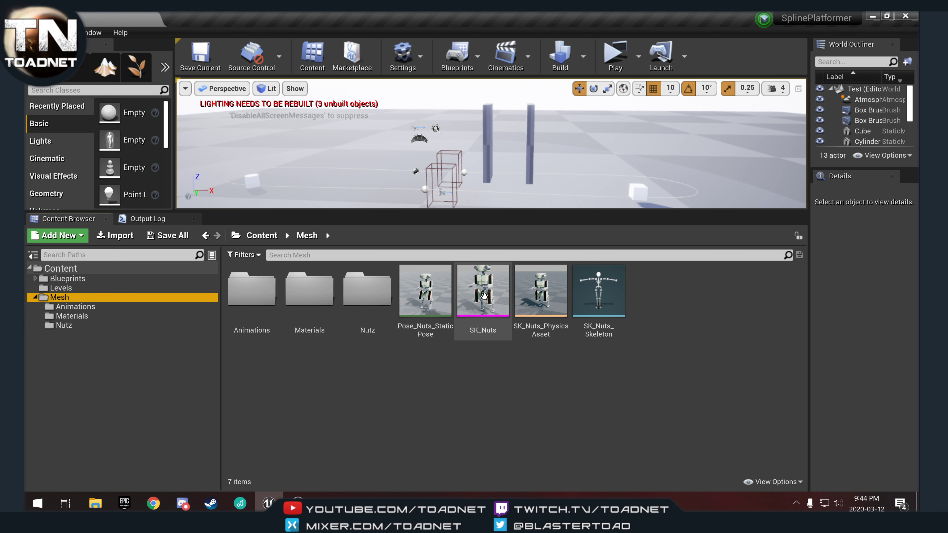
drag(430, 296, 434, 295)
shift+click(605, 290)
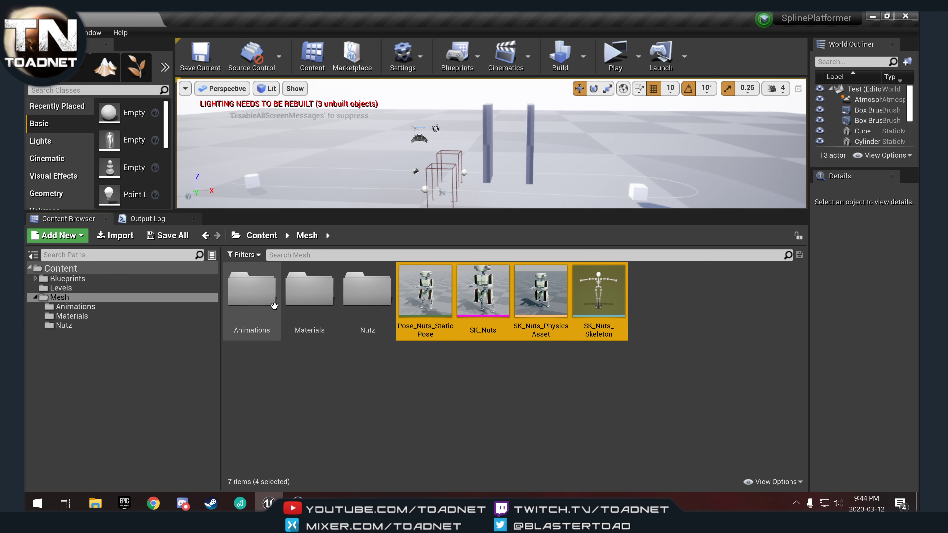
ctrl+click(316, 296)
ctrl+click(258, 307)
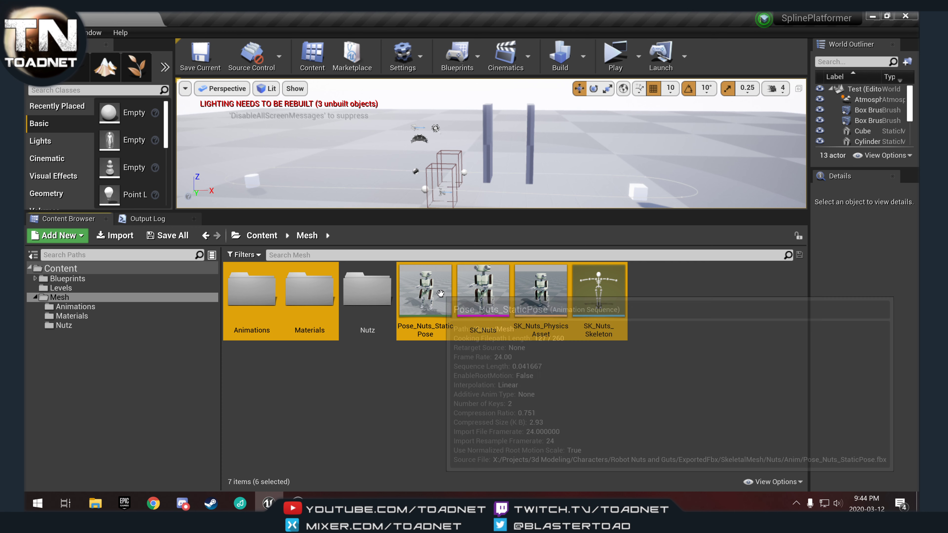
drag(441, 295, 368, 294)
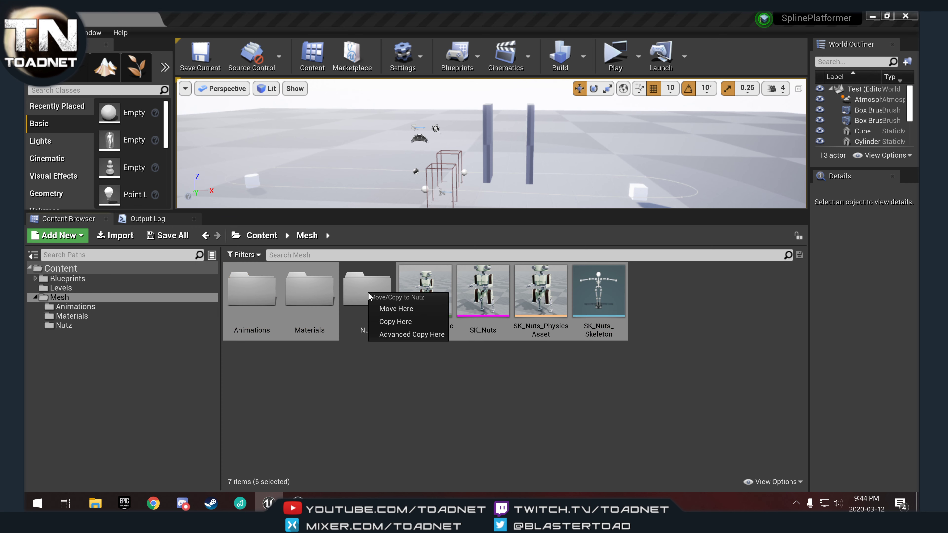
click(401, 310)
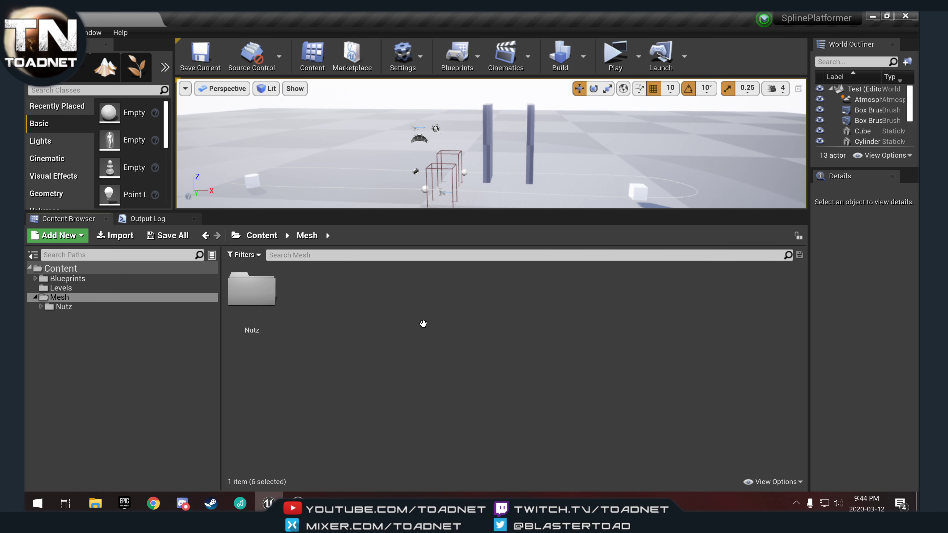
Fix up redirectors in the Content folder.
click(61, 271)
right_click(59, 273)
mouse_move(86, 277)
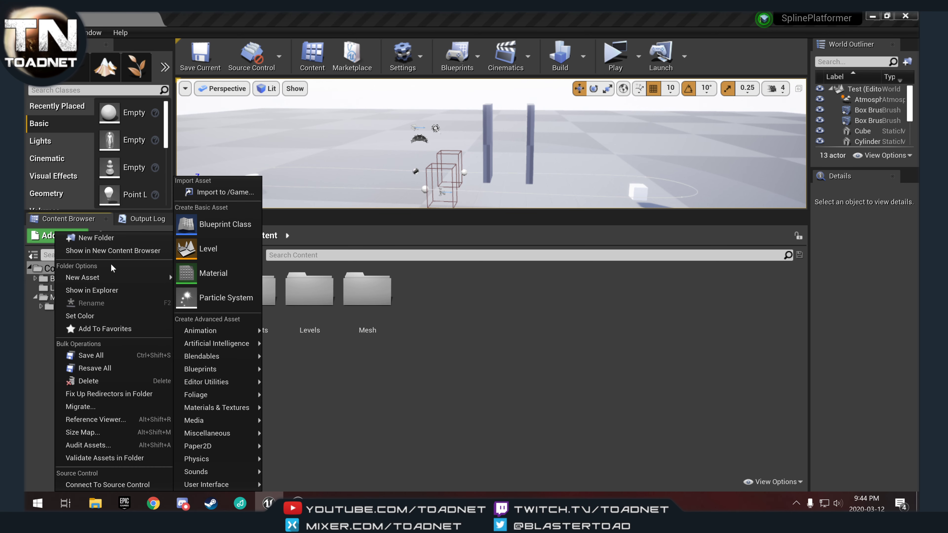
click(117, 394)
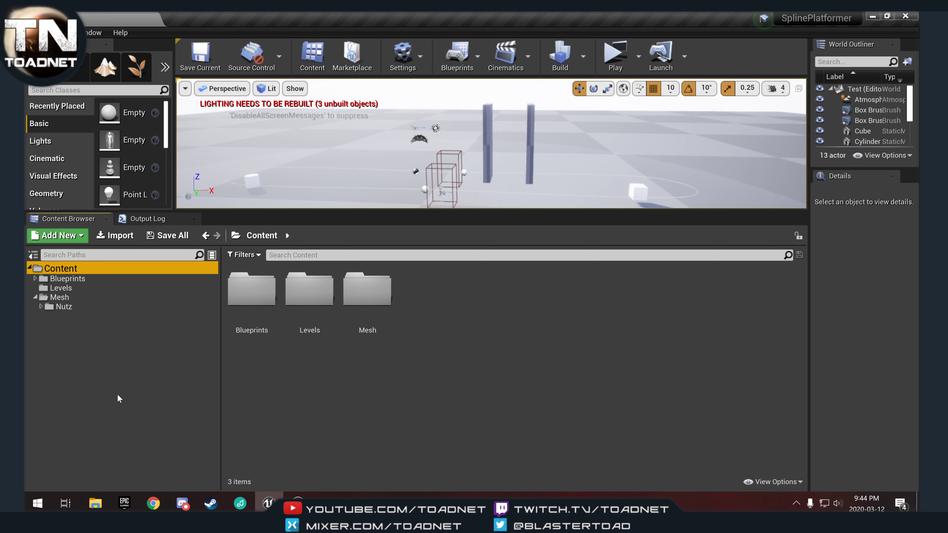
Open the Nutz folder and move Pose_Nuts_StaticPose into its Animations folder.
click(43, 308)
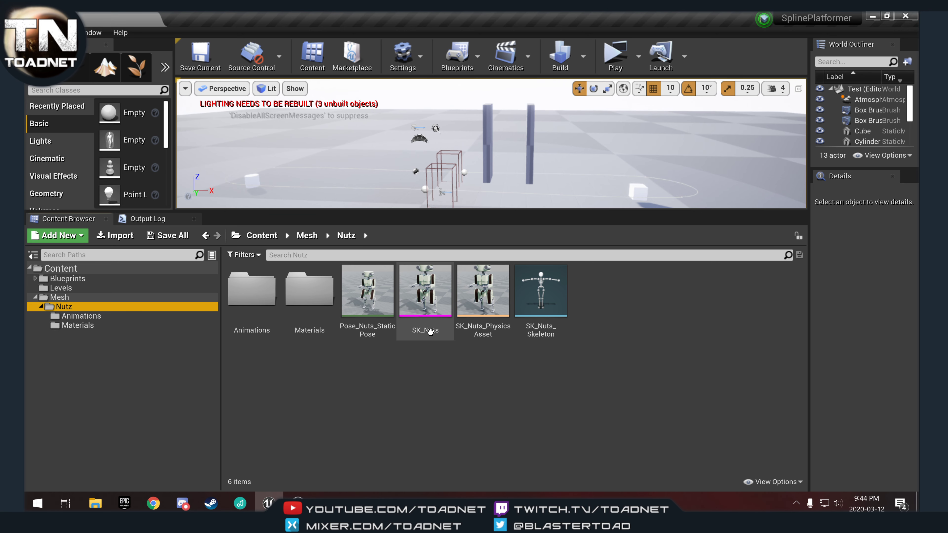
click(366, 304)
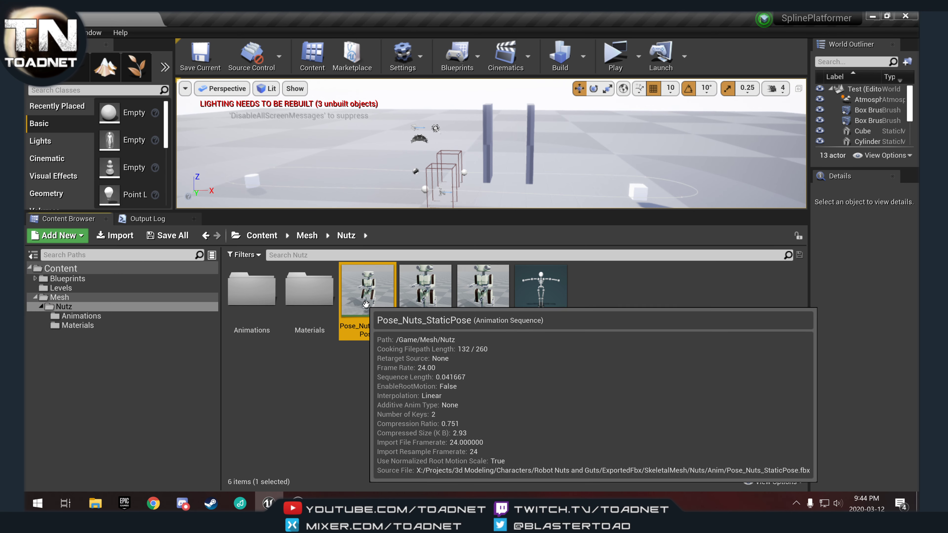
drag(366, 305, 247, 295)
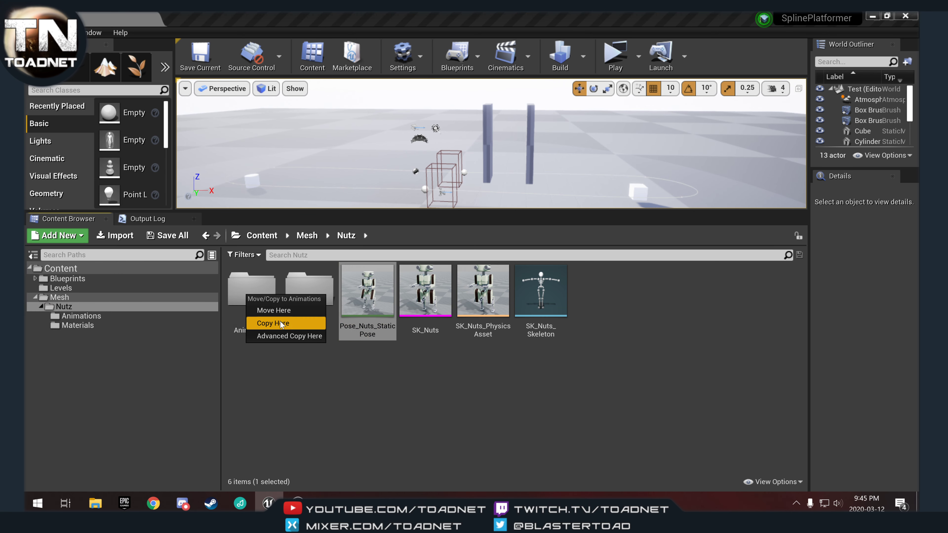
click(273, 310)
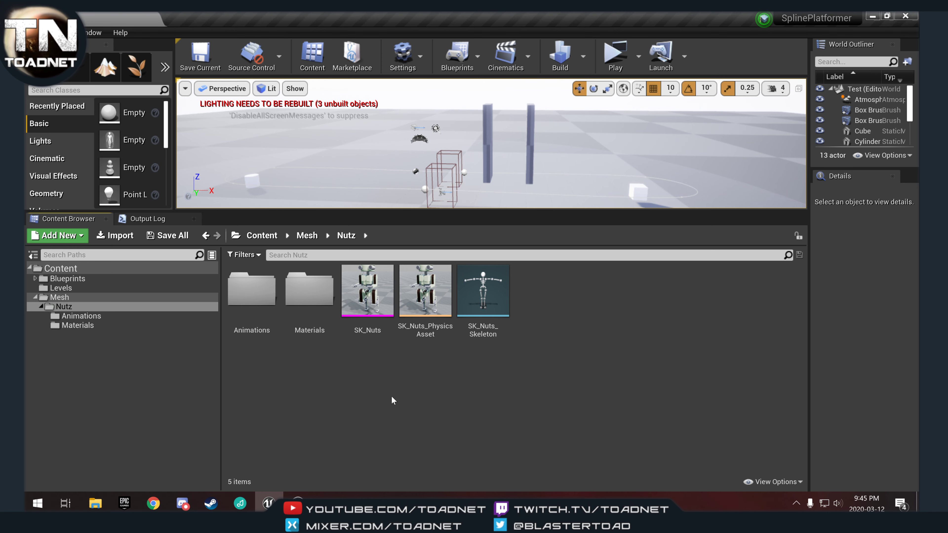
Create an Anim Blueprint from the SK_Nuts skeletal mesh named AnimBP_Nutz.
right_click(361, 288)
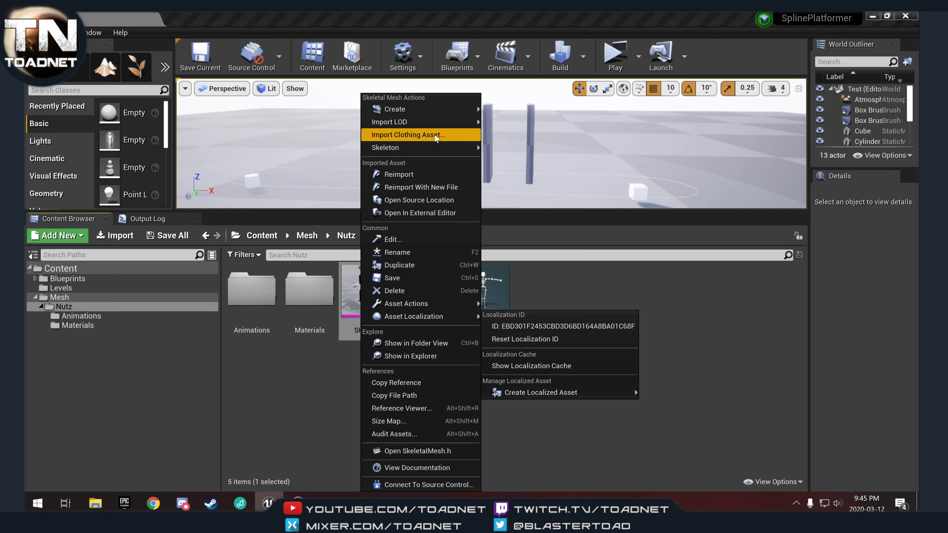
mouse_move(439, 114)
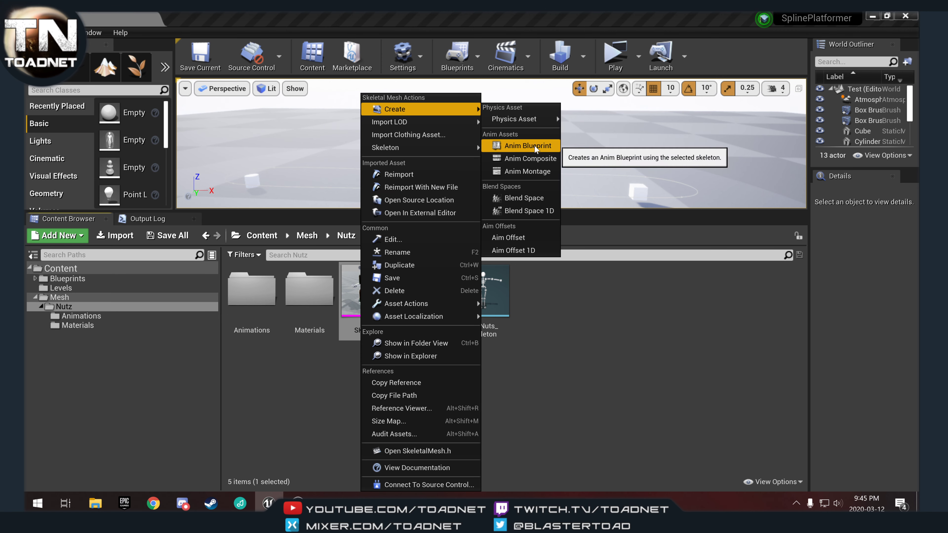
click(528, 146)
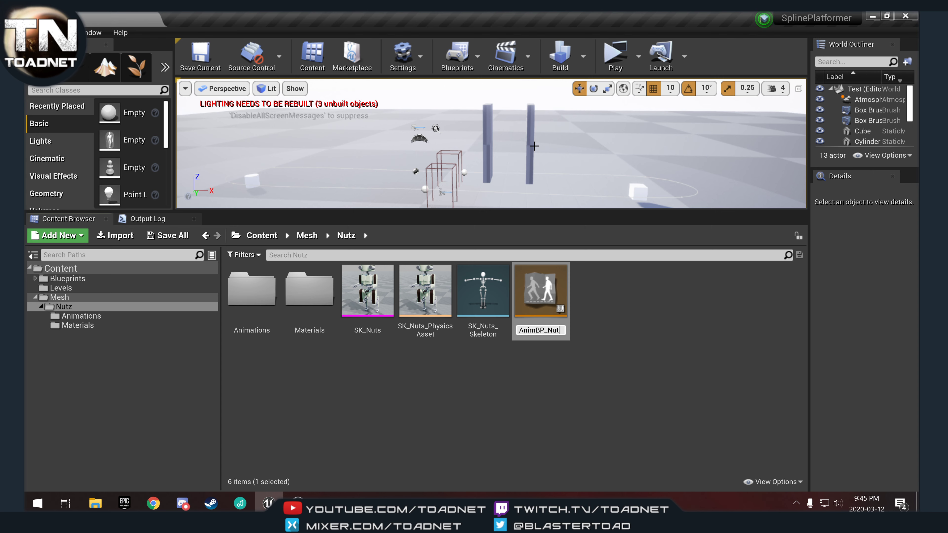
key(Return)
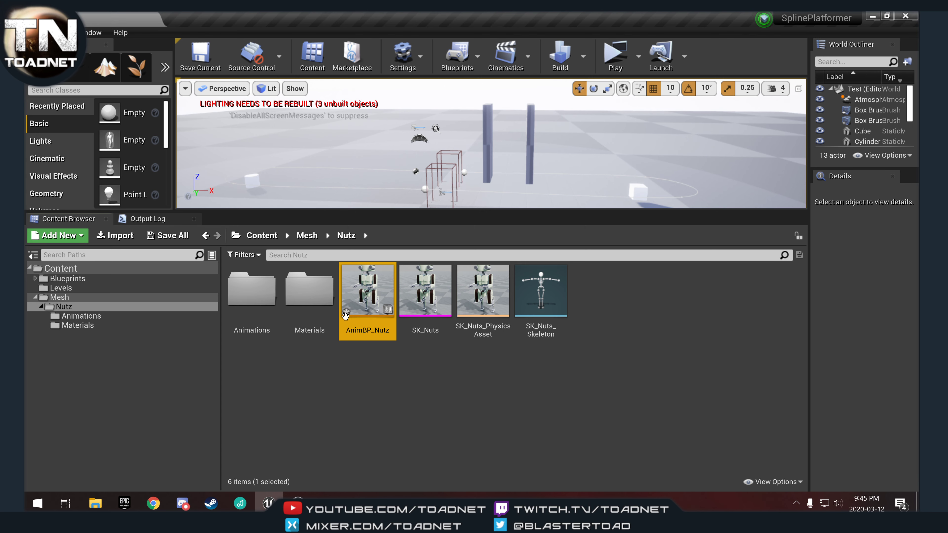
Move AnimBP_Nutz into the Animations folder and open that folder.
drag(375, 286, 257, 289)
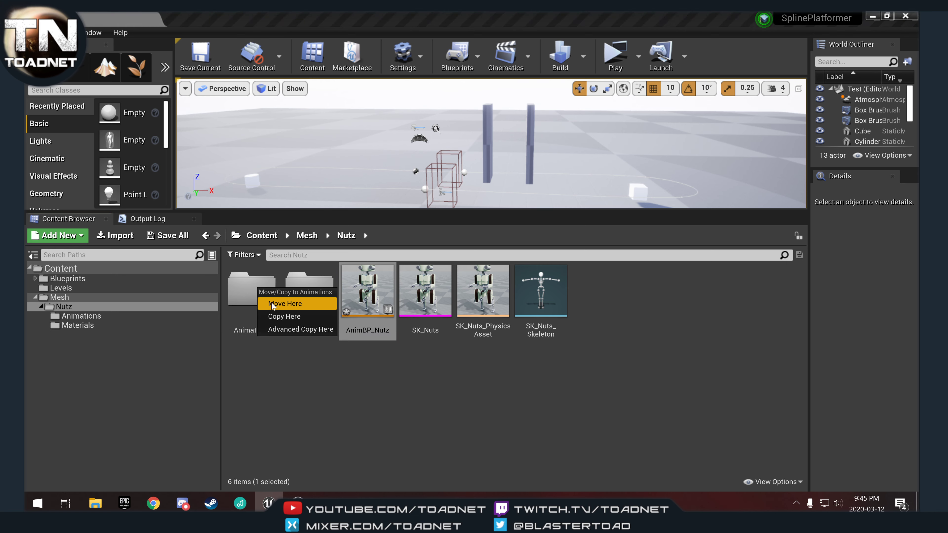
click(284, 303)
double_click(257, 293)
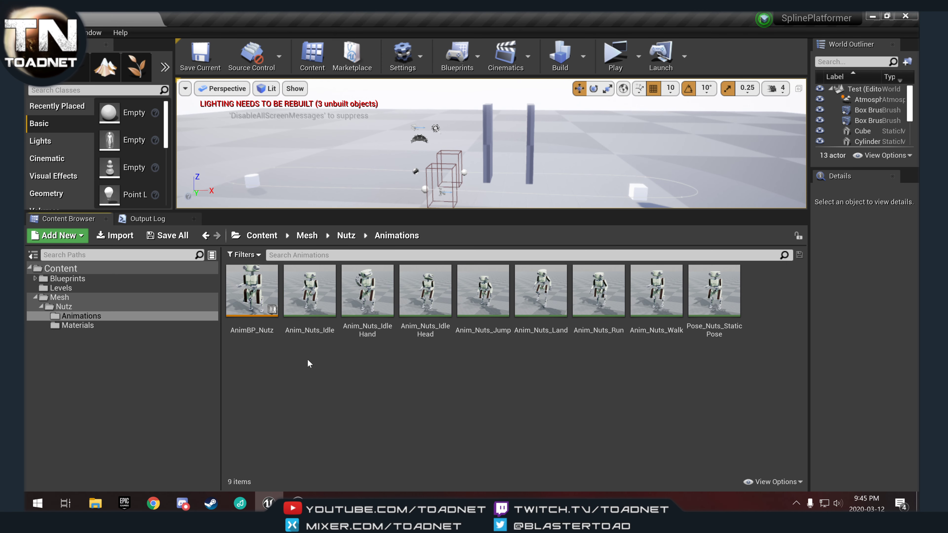
Create a Blend Space 1D for SK_Nuts_Skeleton in the Animations folder named BS_Walk.
right_click(328, 387)
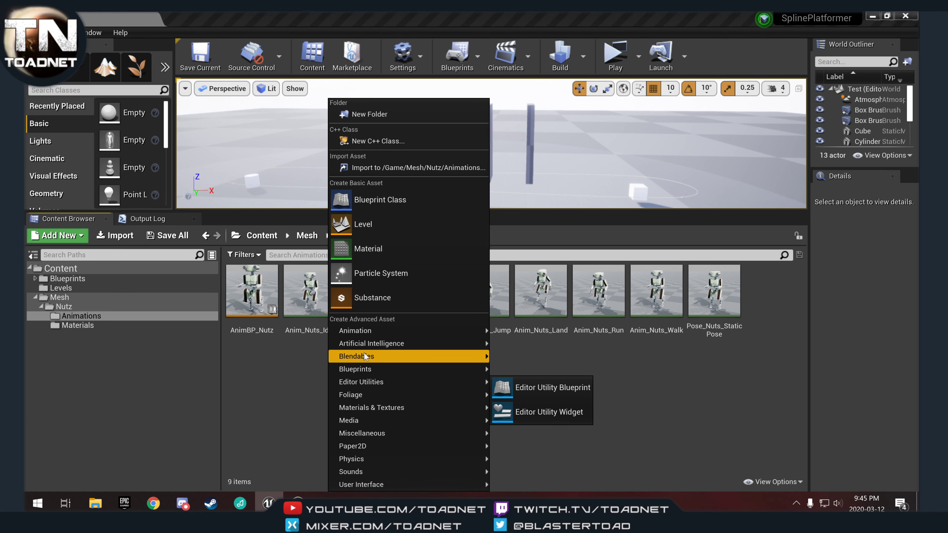
mouse_move(414, 333)
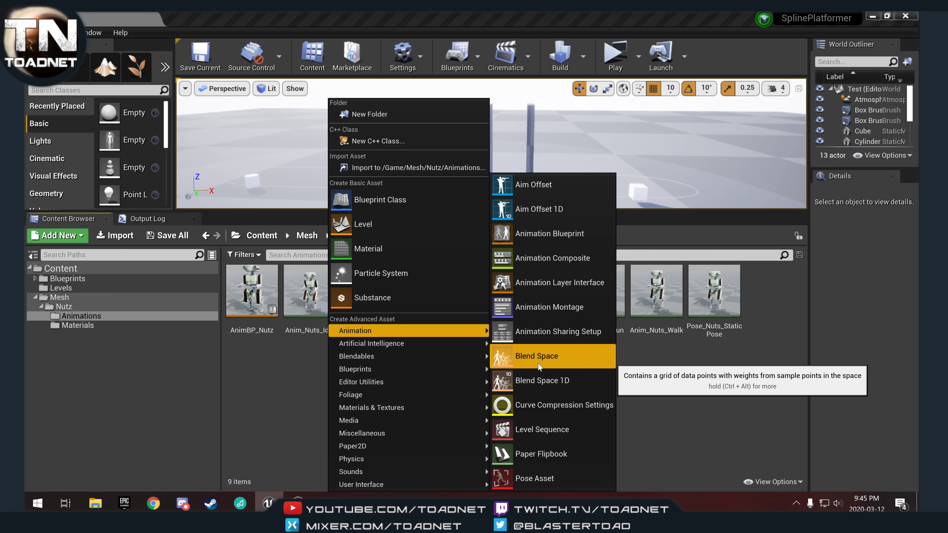
click(540, 384)
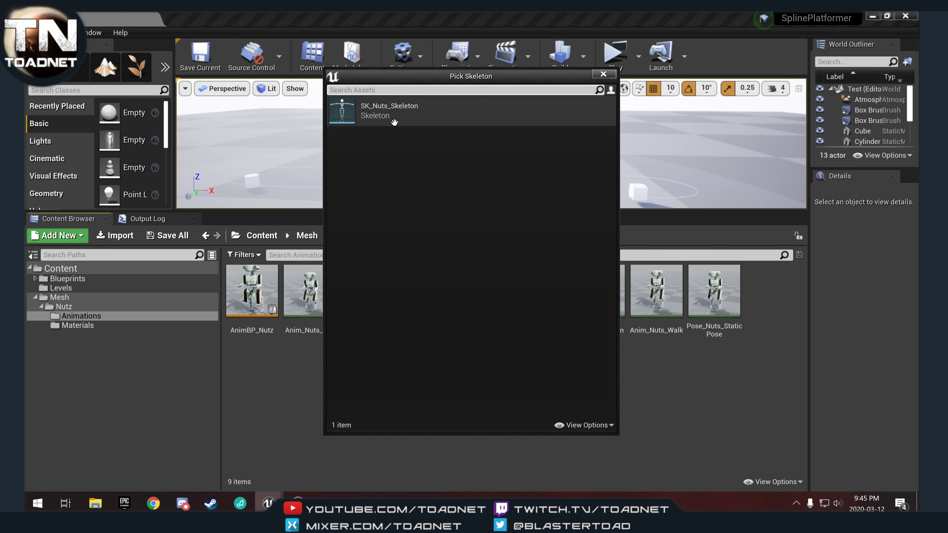
click(380, 112)
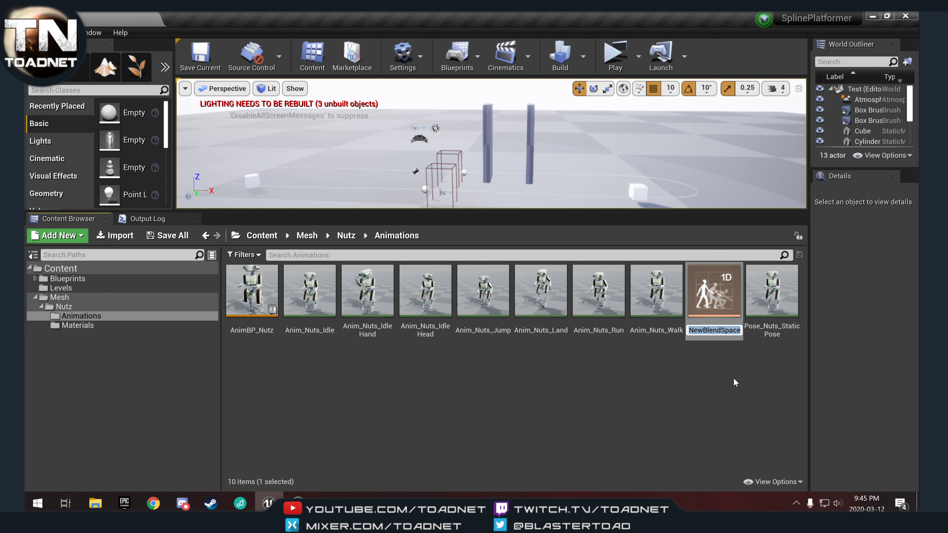
text(BS)
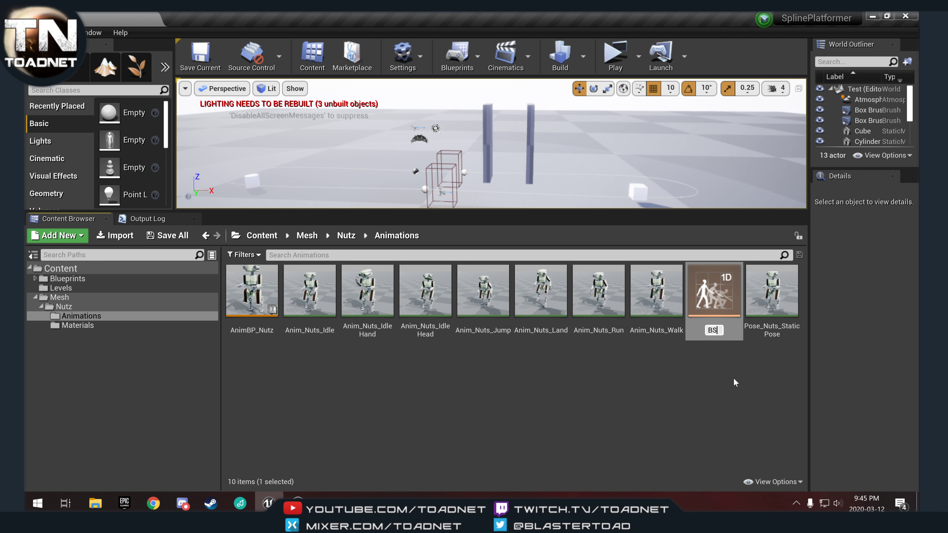
text(_)
text(Walk)
key(Return)
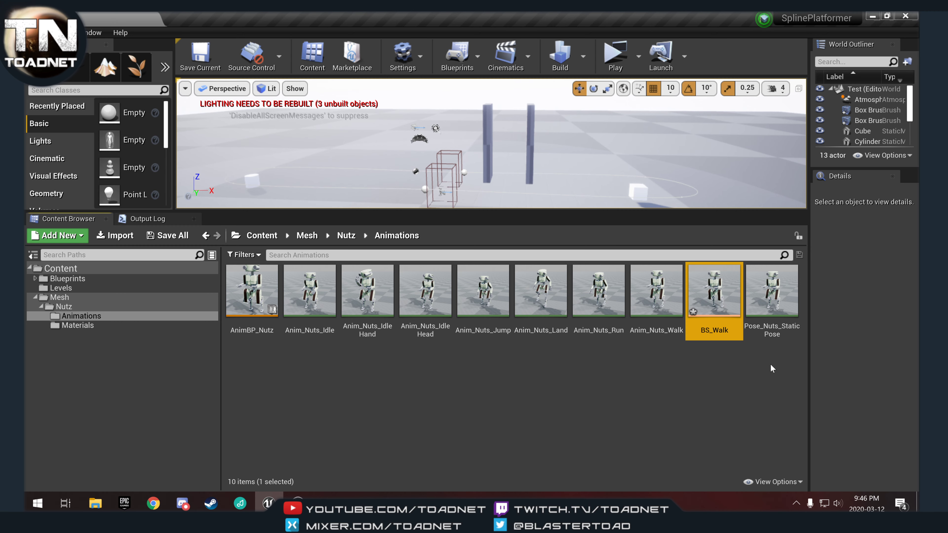
Open BS_Walk and place Pose_Nuts_StaticPose as a sample point at 0.0 on the axis.
double_click(716, 304)
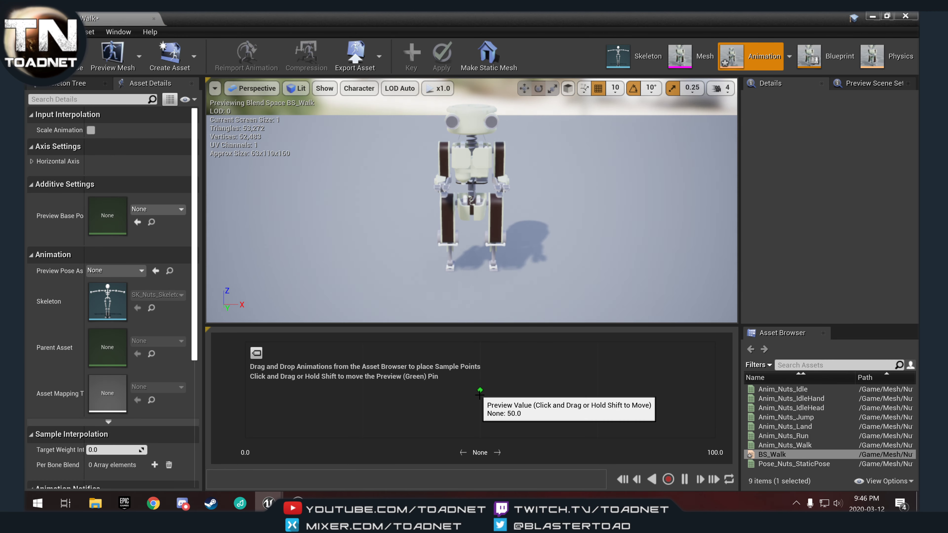
drag(482, 395, 462, 387)
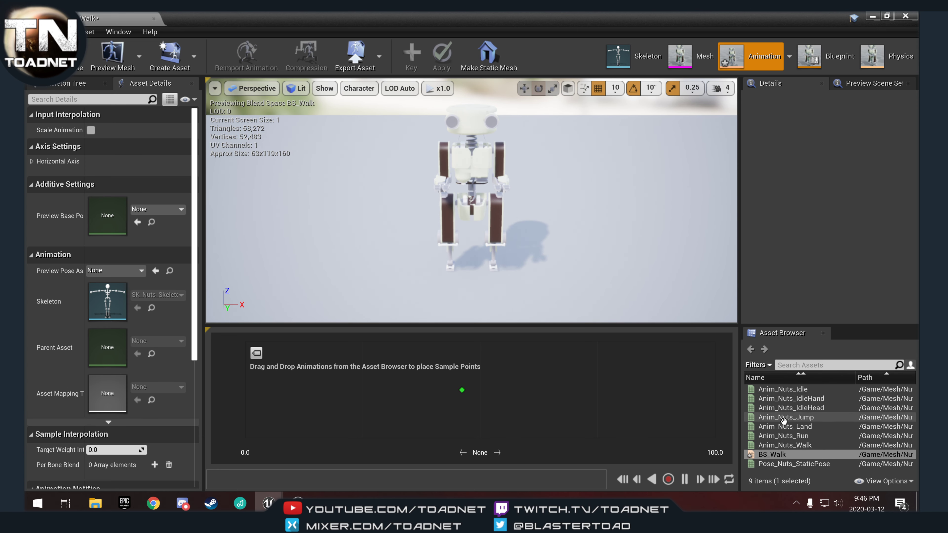
click(798, 464)
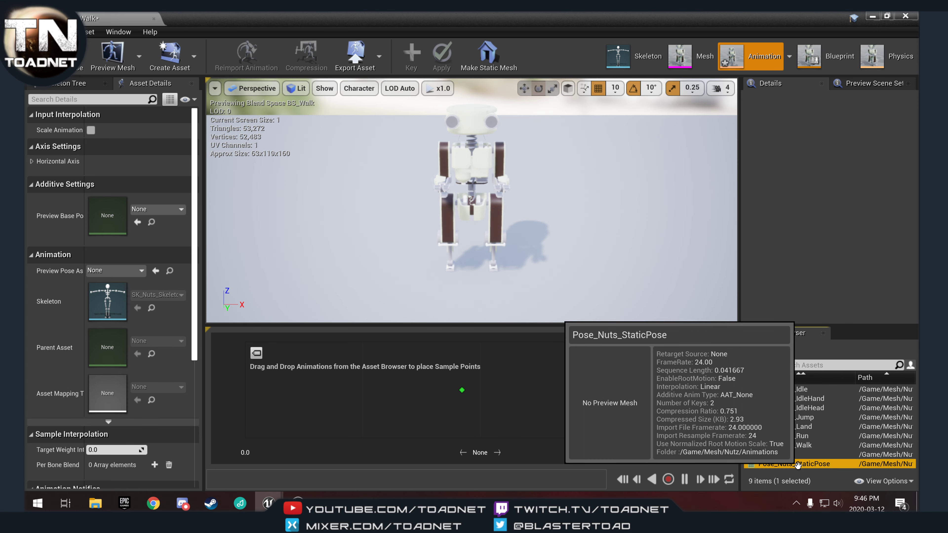
drag(798, 465, 239, 403)
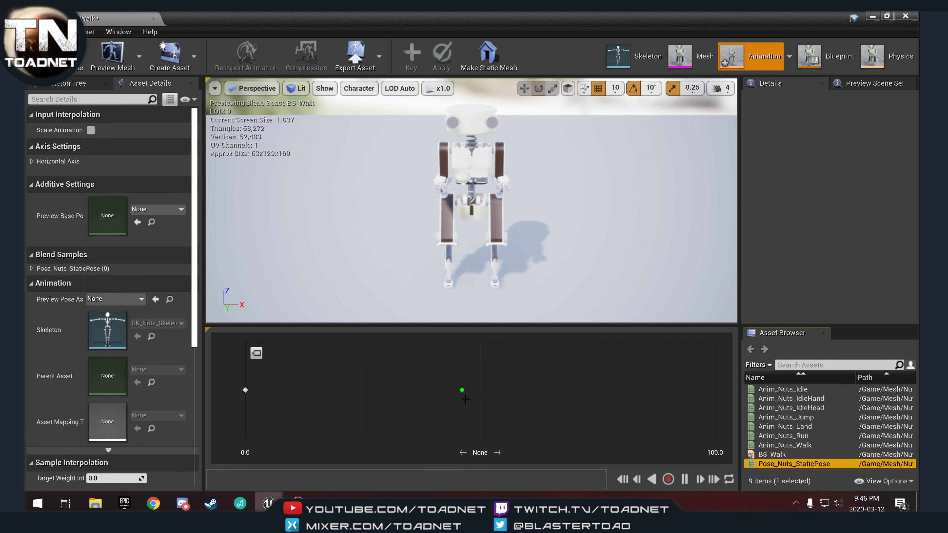
Add Anim_Nuts_Walk as a sample at the axis midpoint and Anim_Nuts_Run at 100.0.
right_drag(529, 253, 439, 245)
key(d)
key(s)
key(w)
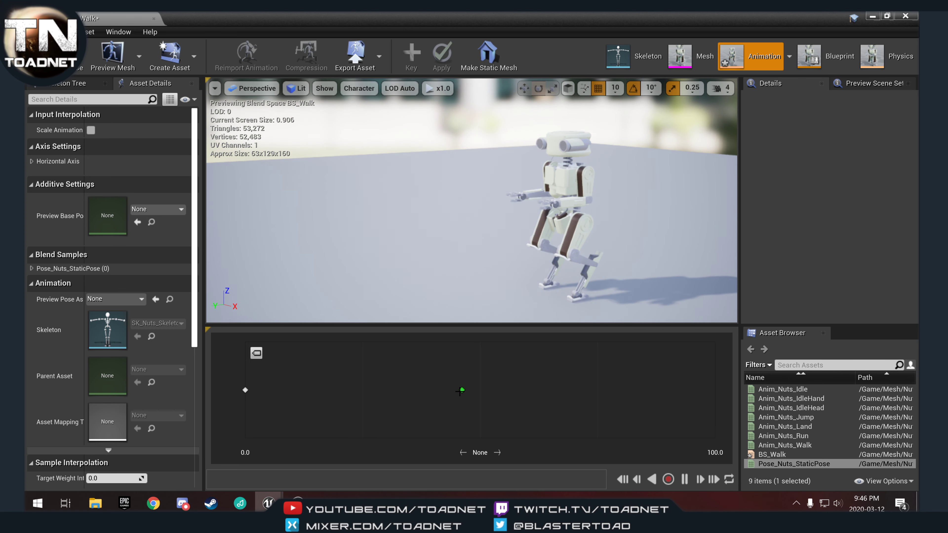
drag(460, 391, 246, 386)
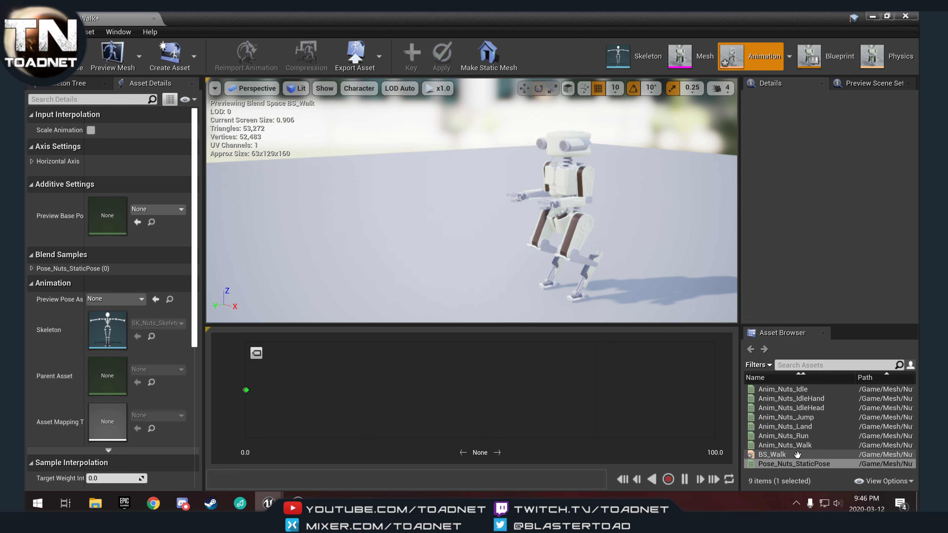
drag(784, 445, 481, 391)
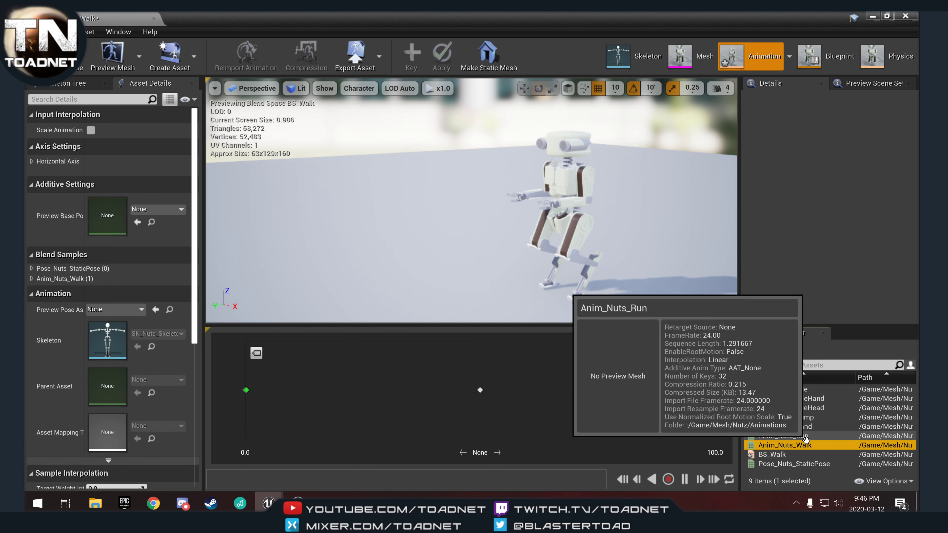
drag(803, 436, 716, 390)
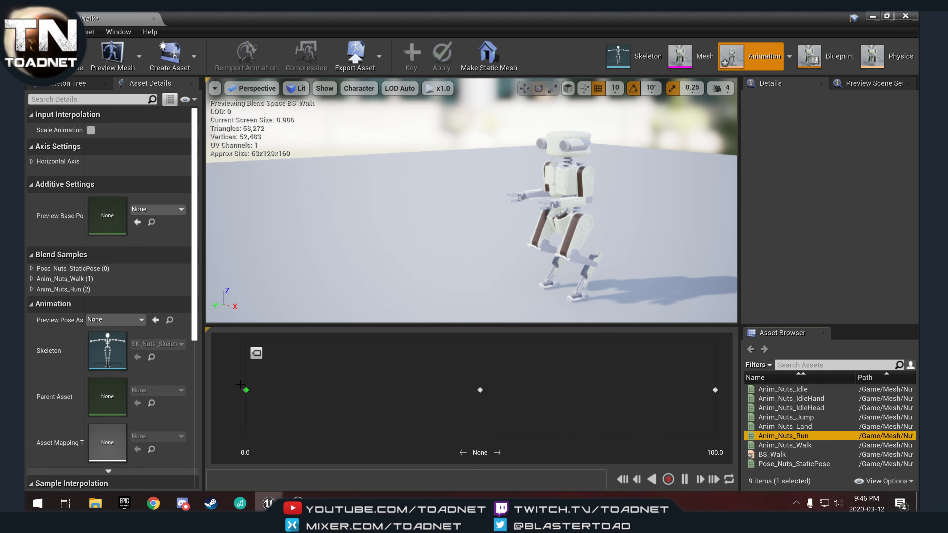